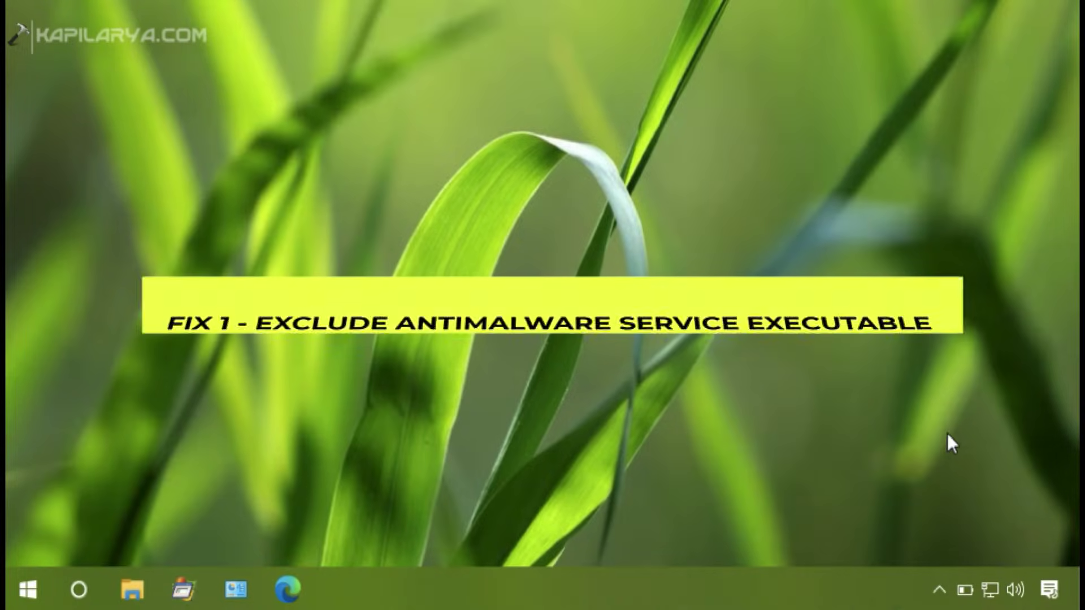
- Show the hidden notification-area icons on the taskbar
{"action": "left_click", "coordinate": [937, 583]}
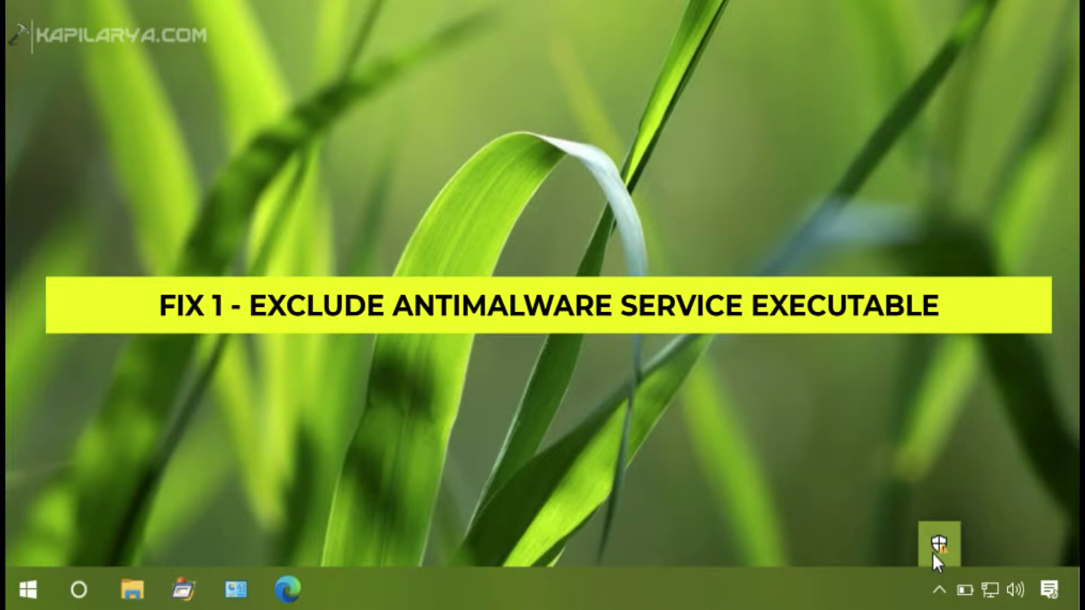
- Launch Windows Security from its tray shield icon and move its window into full view
{"action": "left_click", "coordinate": [933, 554]}
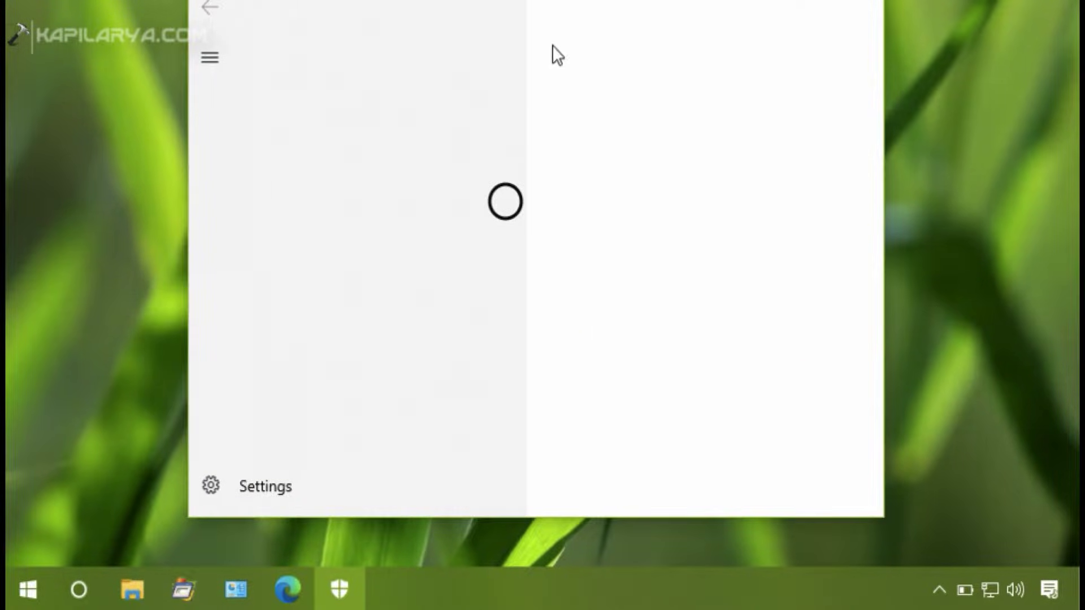
{"action": "left_click_drag", "start_coordinate": [564, 79], "coordinate": [558, 34]}
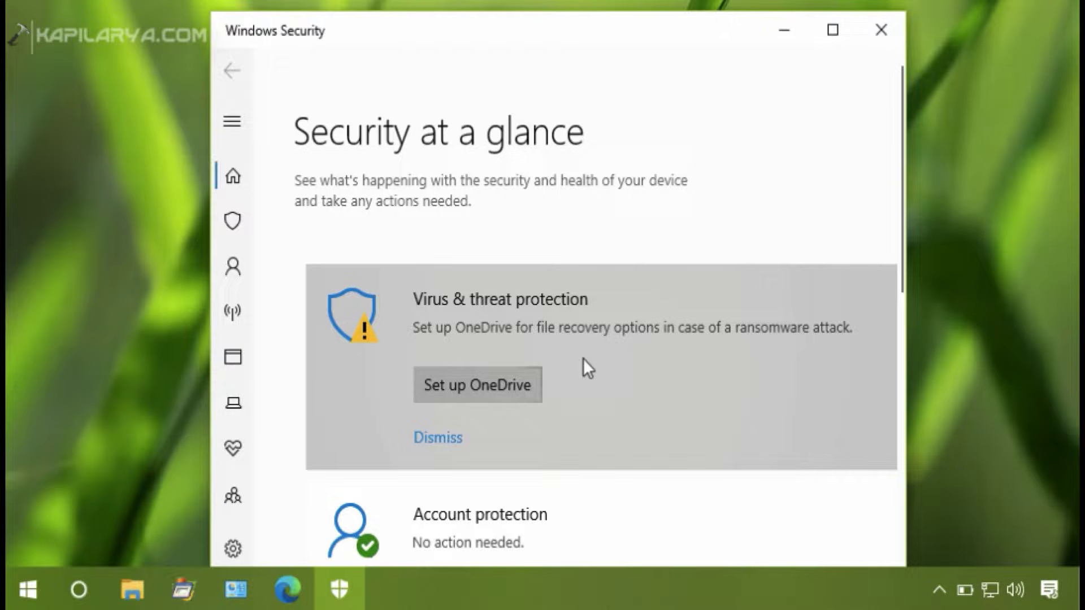
- Open Virus & threat protection and go to its Manage settings page
{"action": "left_click", "coordinate": [539, 267]}
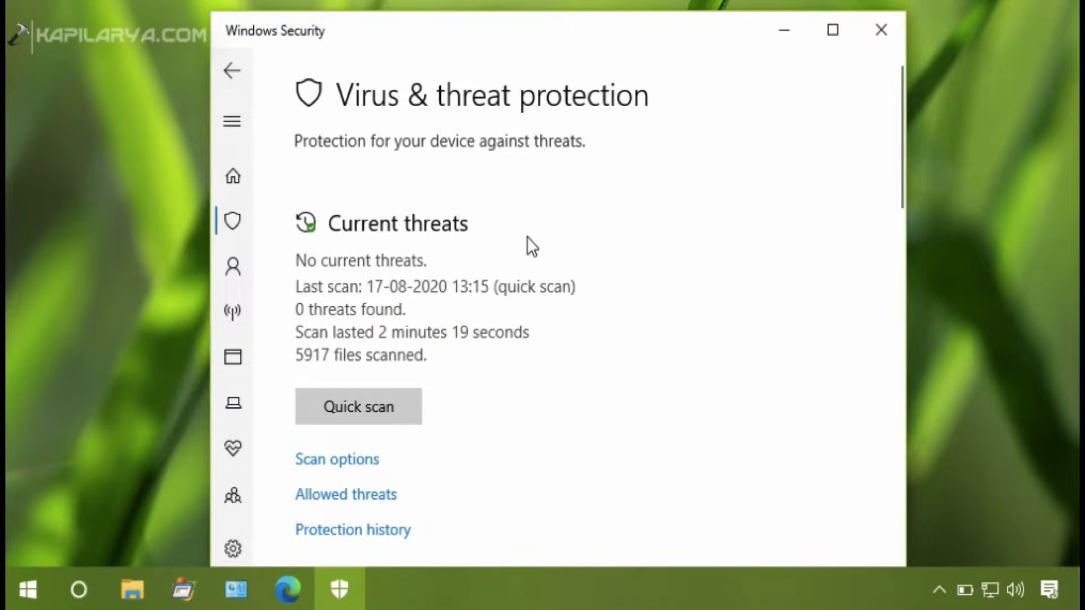
{"action": "scroll", "coordinate": [540, 345], "scroll_direction": "down", "scroll_amount": 3}
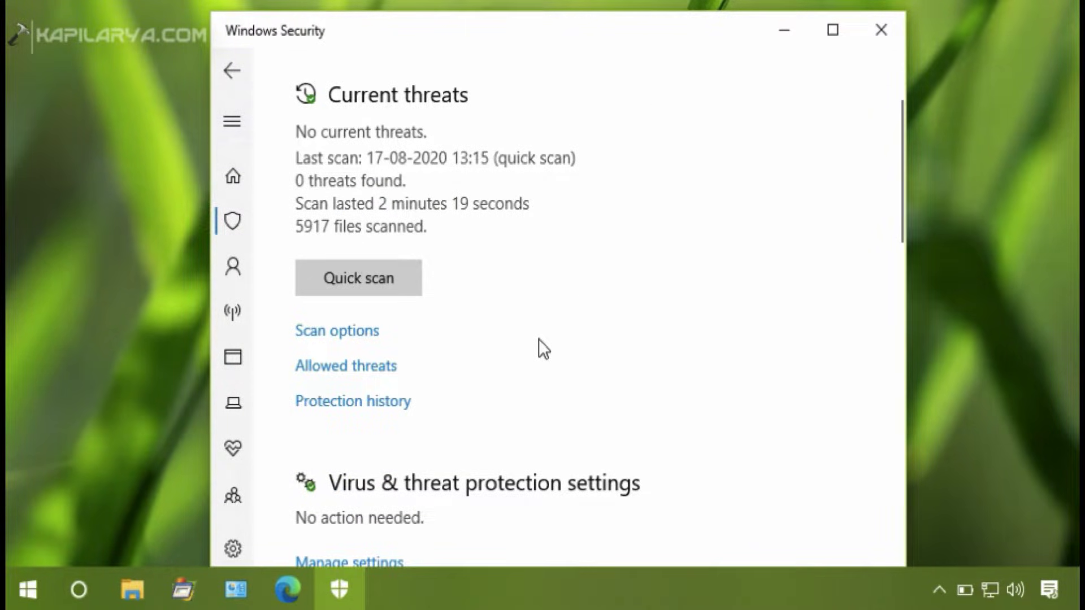
{"action": "scroll", "coordinate": [542, 349], "scroll_direction": "down", "scroll_amount": 3}
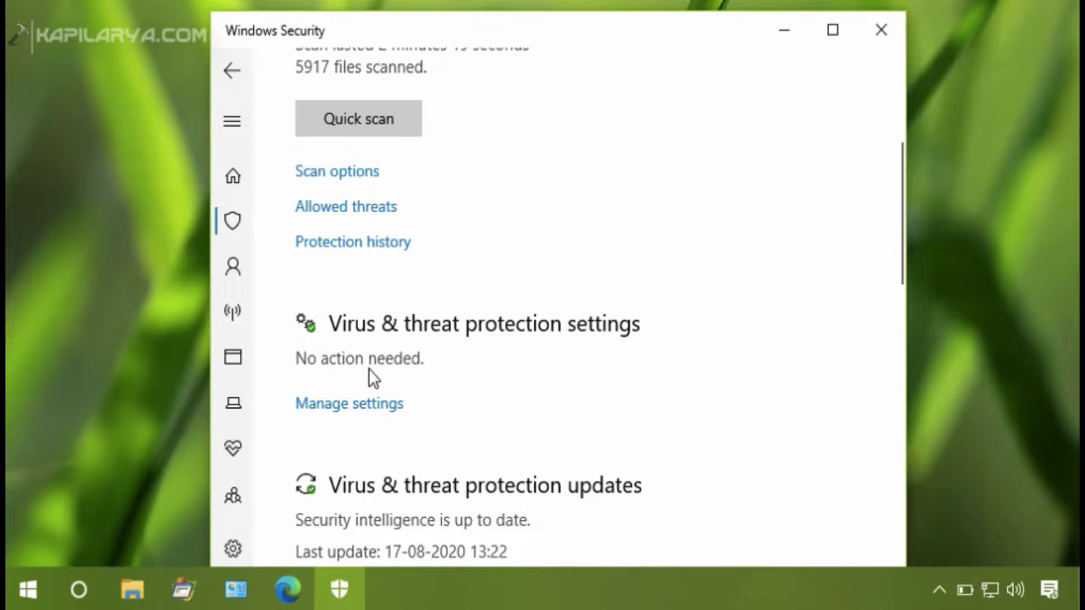
{"action": "left_click", "coordinate": [361, 410]}
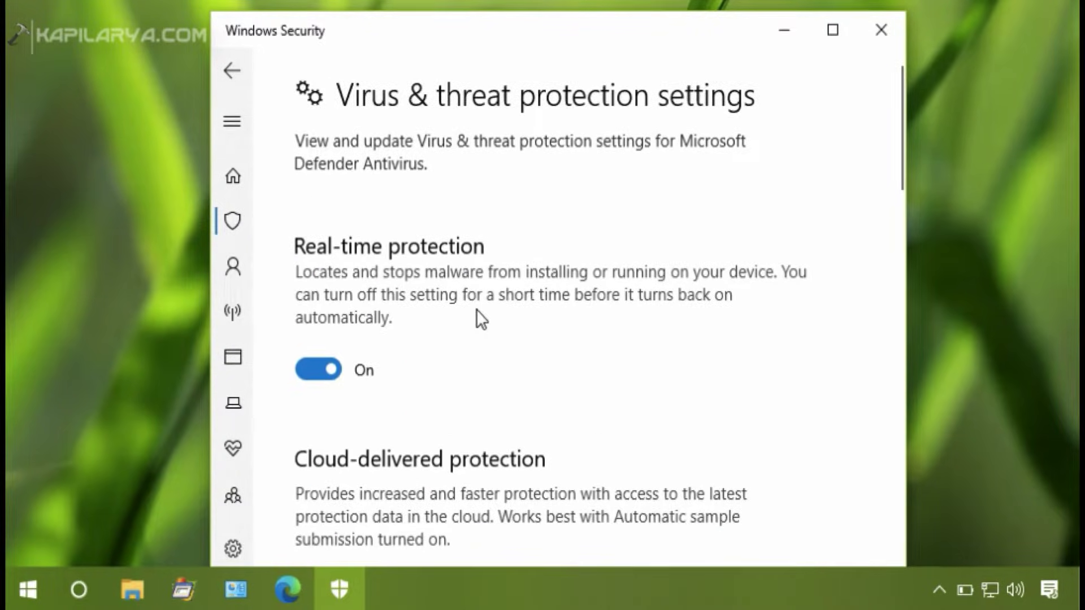
- Go to Add or remove exclusions and list the available exclusion types
{"action": "scroll", "coordinate": [477, 314], "scroll_direction": "down", "scroll_amount": 3}
{"action": "scroll", "coordinate": [477, 310], "scroll_direction": "down", "scroll_amount": 10}
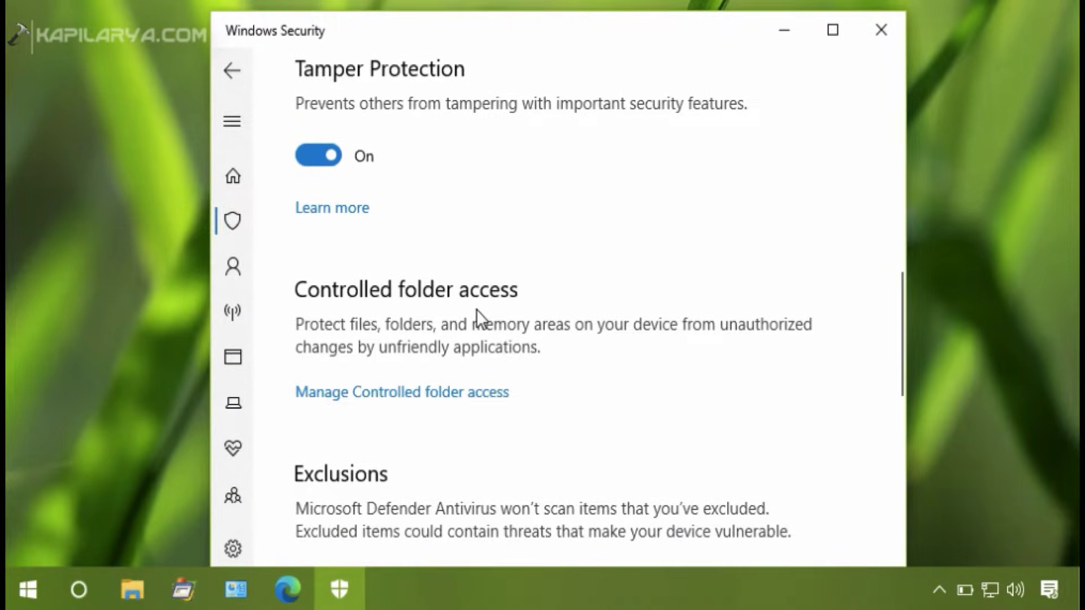
{"action": "scroll", "coordinate": [477, 310], "scroll_direction": "down", "scroll_amount": 3}
{"action": "scroll", "coordinate": [475, 314], "scroll_direction": "down", "scroll_amount": 3}
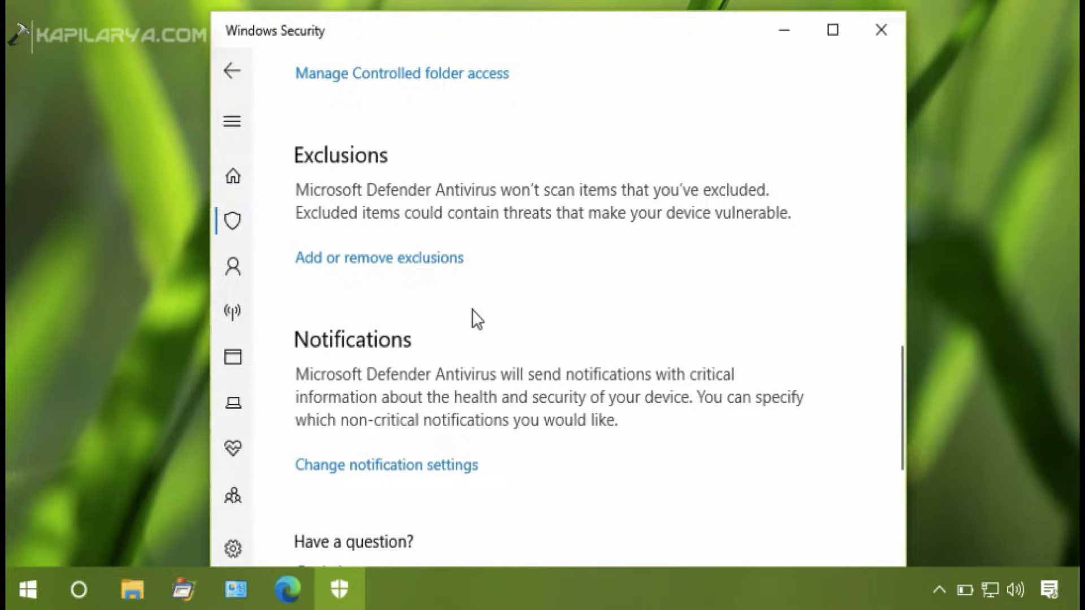
{"action": "left_click", "coordinate": [346, 265]}
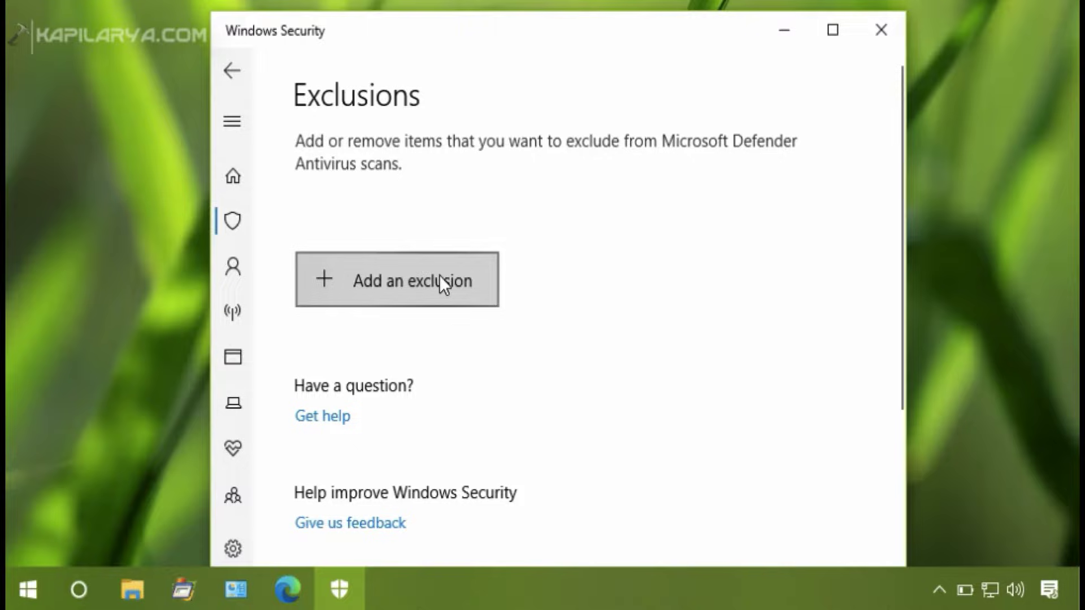
{"action": "left_click", "coordinate": [423, 296]}
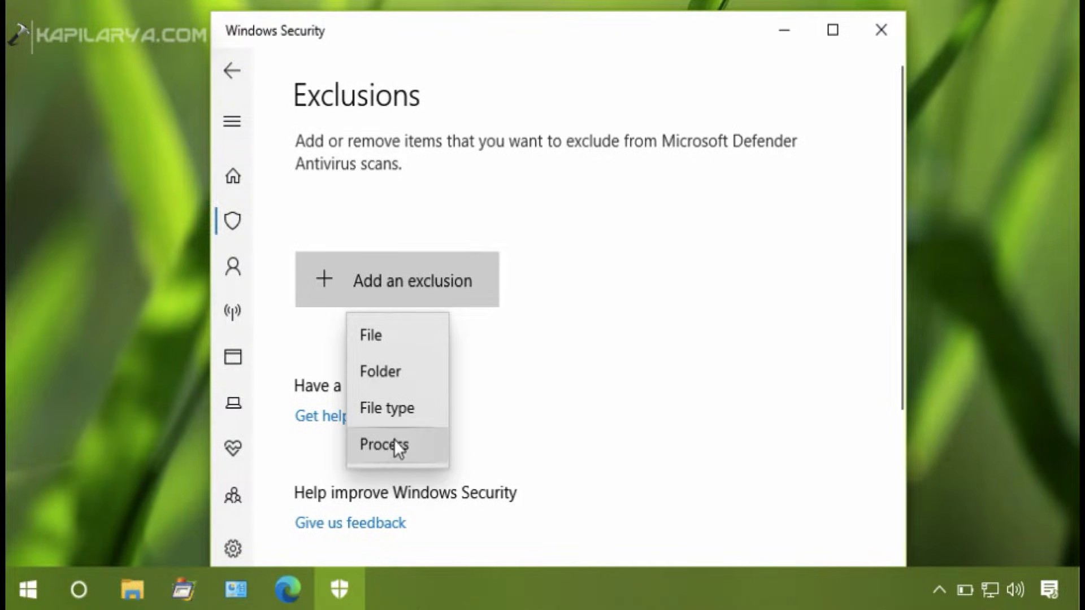
- Choose a Process exclusion and start entering the process name MsMpEng
{"action": "left_click", "coordinate": [412, 449]}
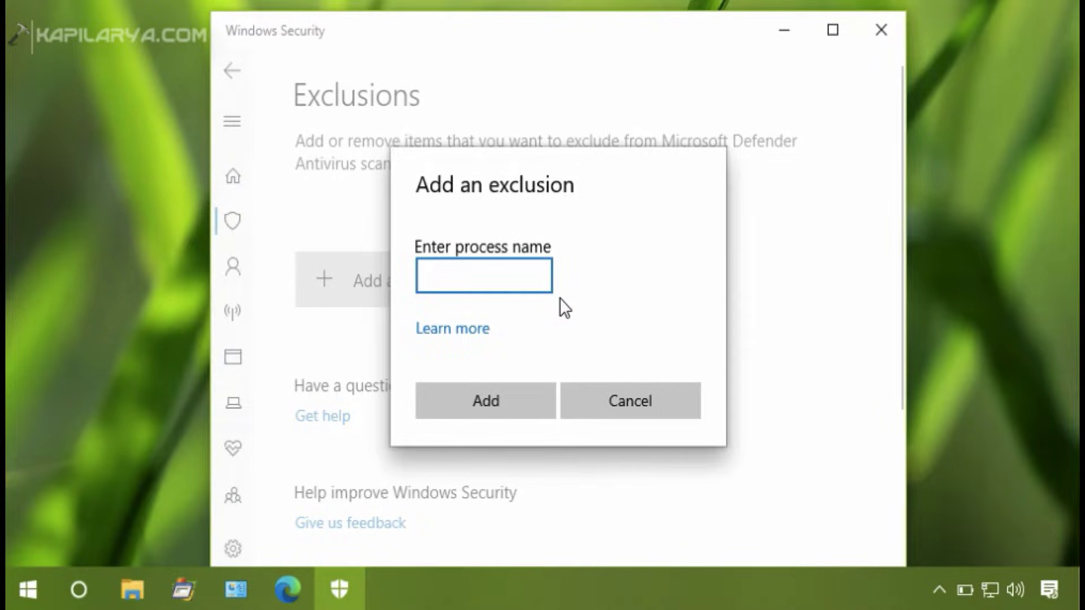
{"action": "type", "text": "MsMP"}
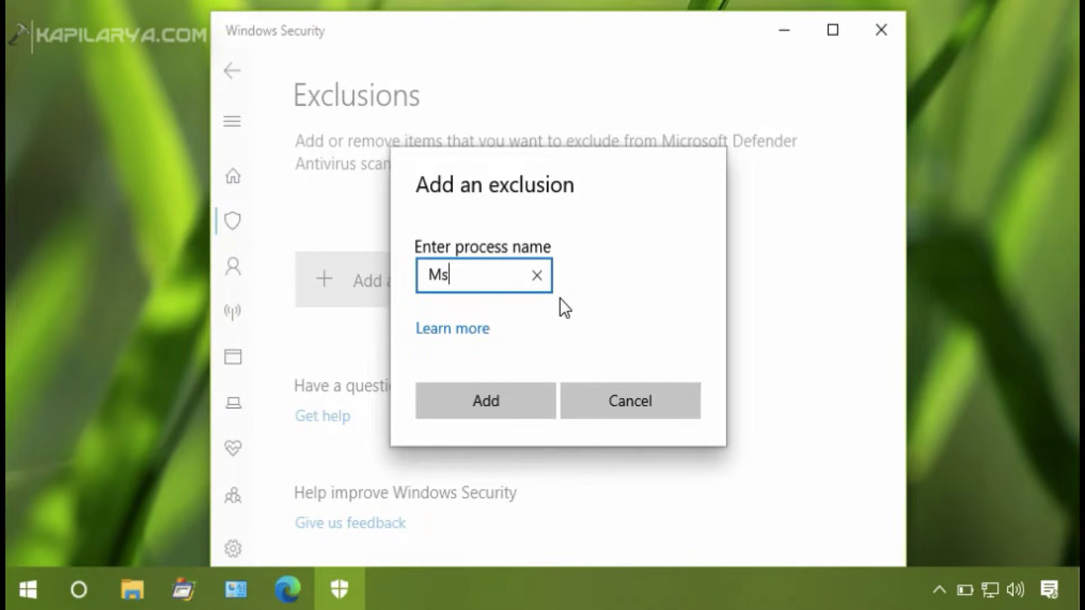
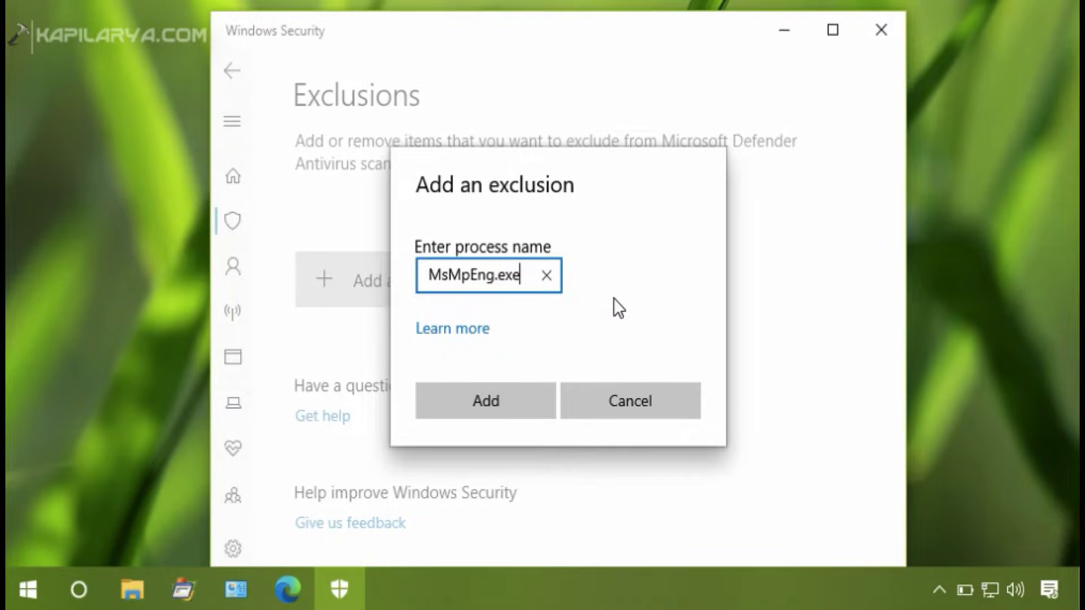
- Add MsMpEng.exe as an excluded process, approve the UAC prompt, and review the new entry
{"action": "left_click", "coordinate": [440, 404]}
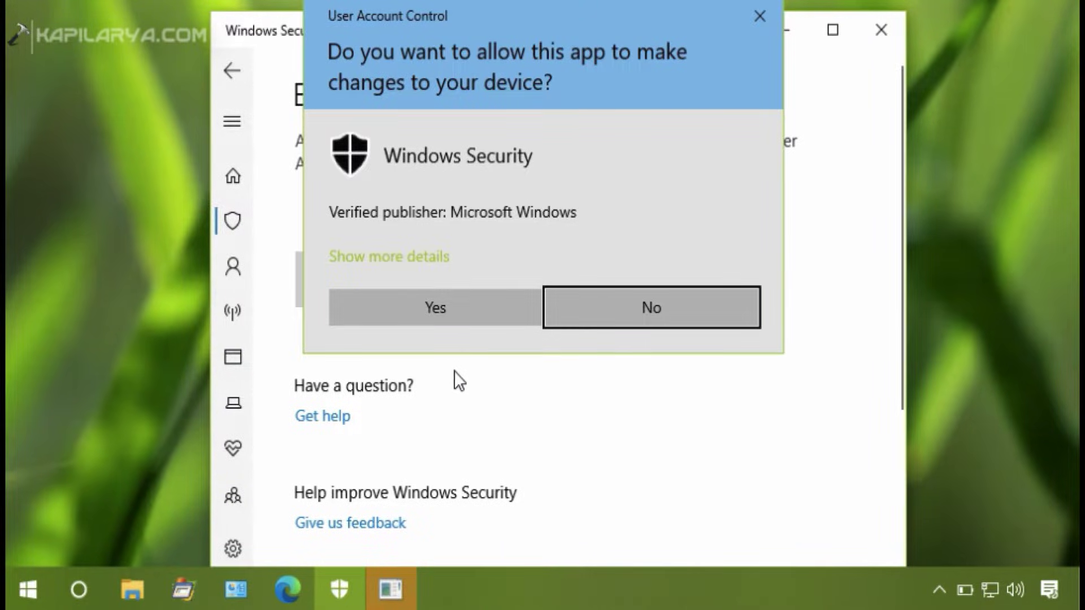
{"action": "left_click", "coordinate": [364, 305]}
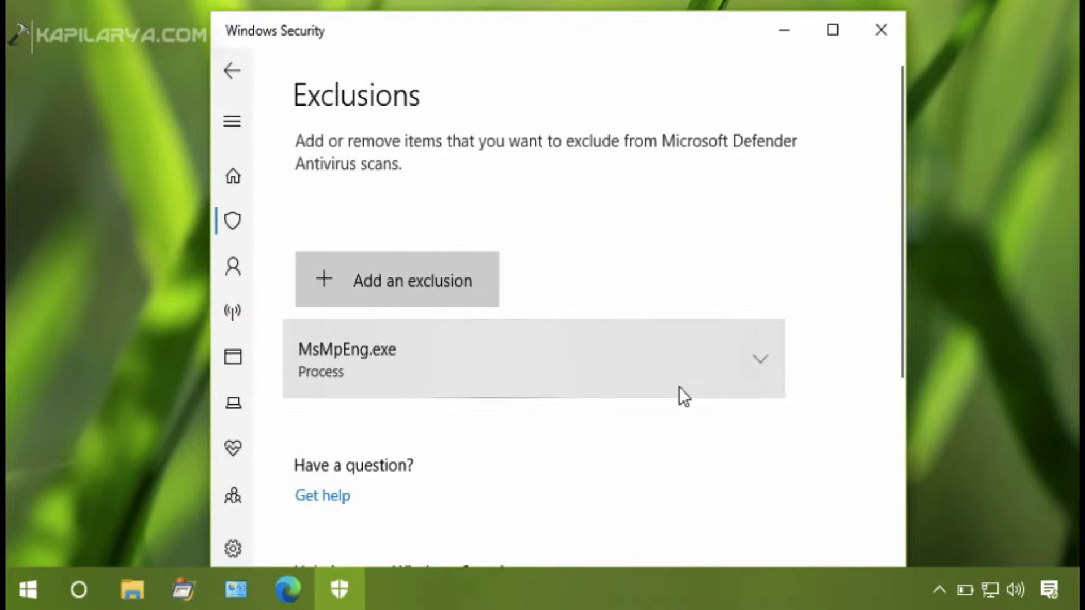
{"action": "left_click", "coordinate": [760, 360]}
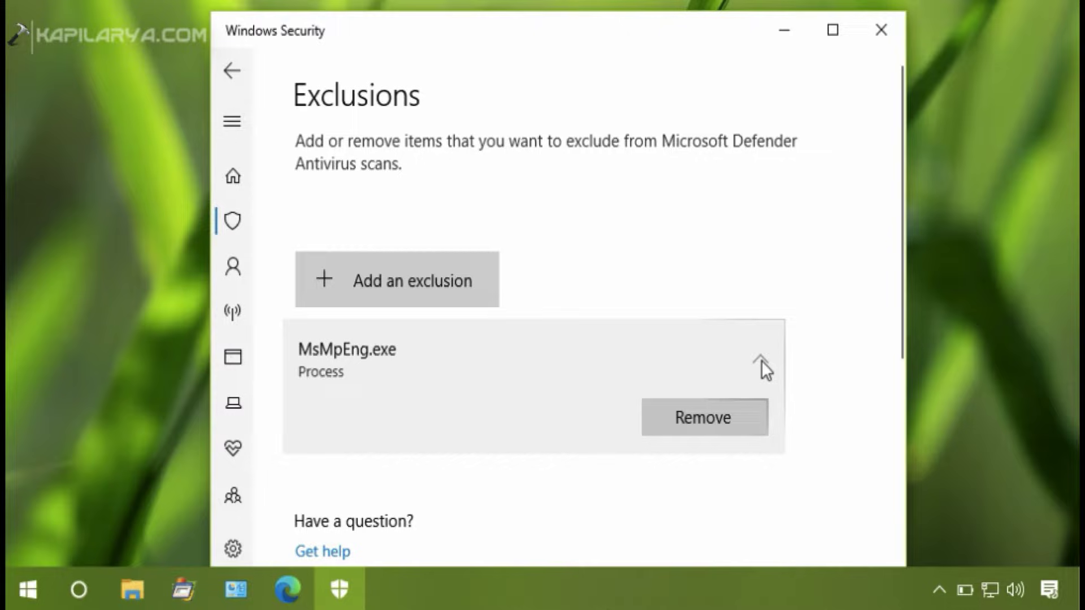
{"action": "left_click", "coordinate": [761, 361]}
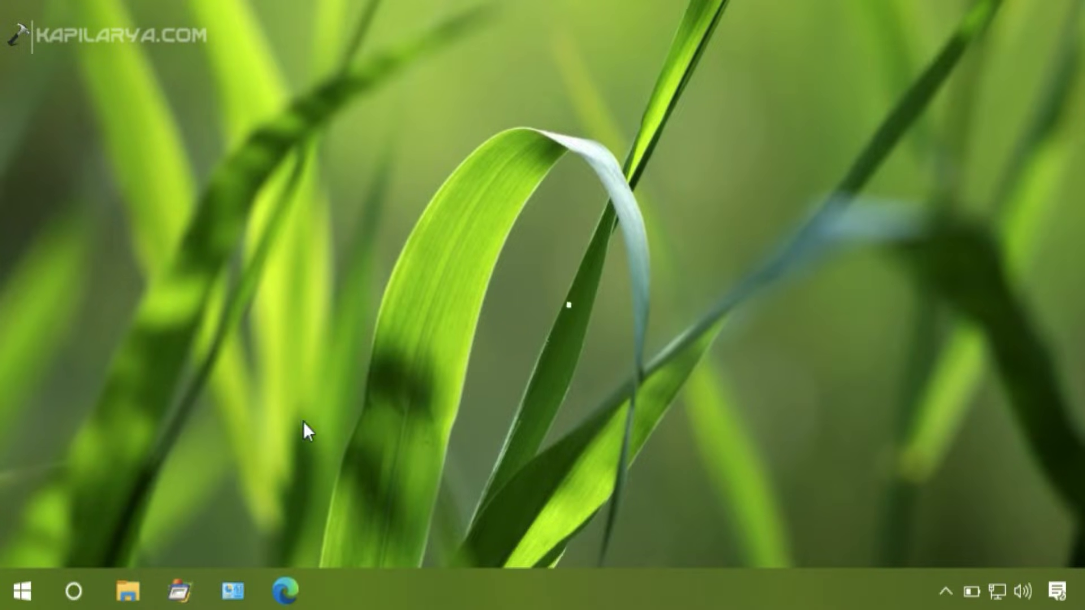
- Run taskschd.msc from the Win+X Run box to launch Task Scheduler
{"action": "right_click", "coordinate": [24, 582]}
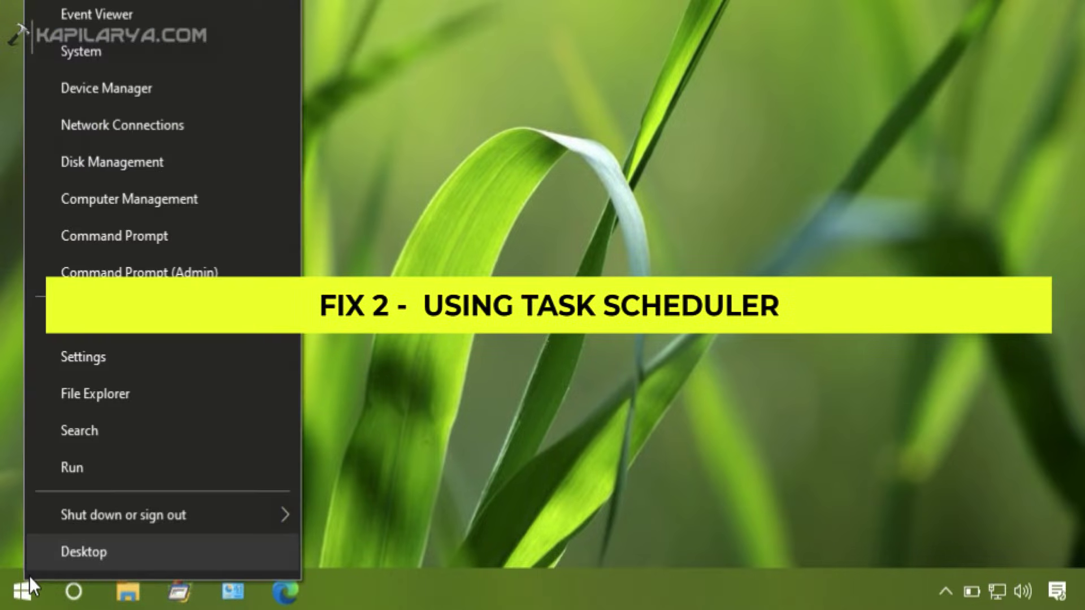
{"action": "left_click", "coordinate": [77, 477]}
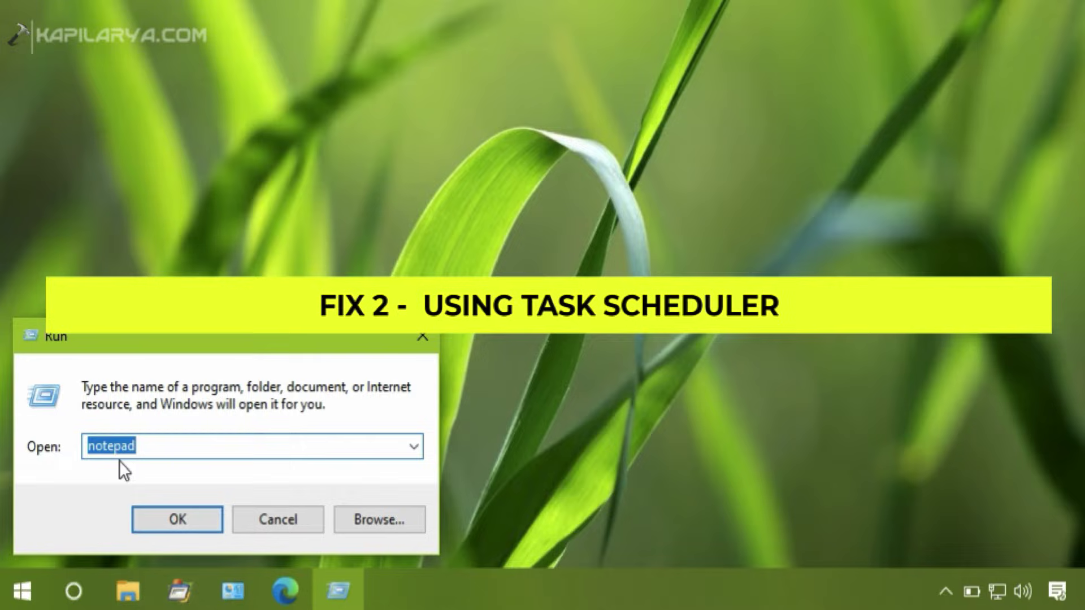
{"action": "type", "text": "ta"}
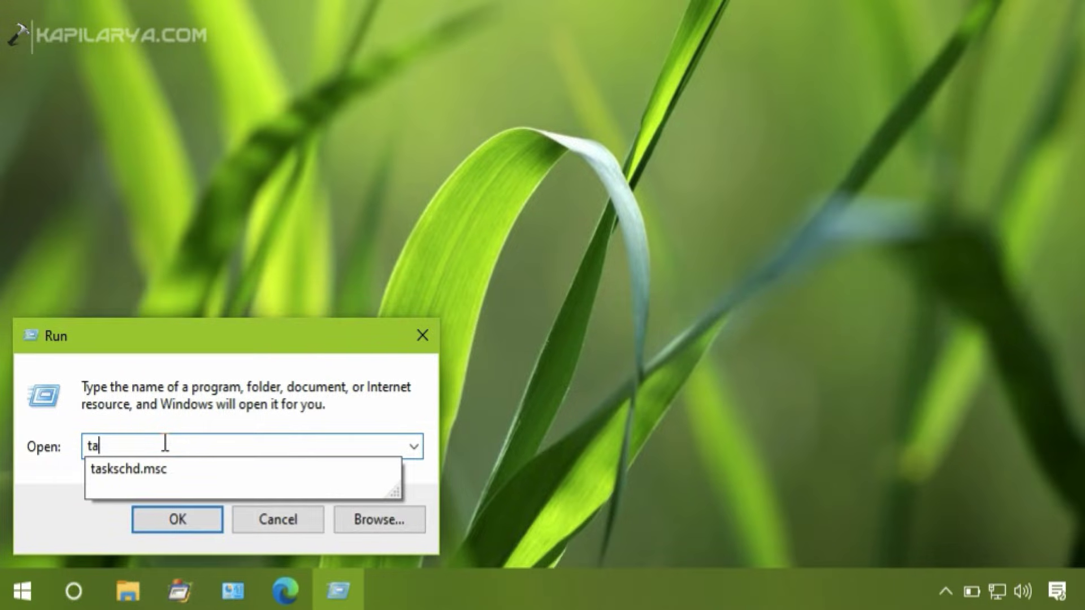
{"action": "type", "text": "sks"}
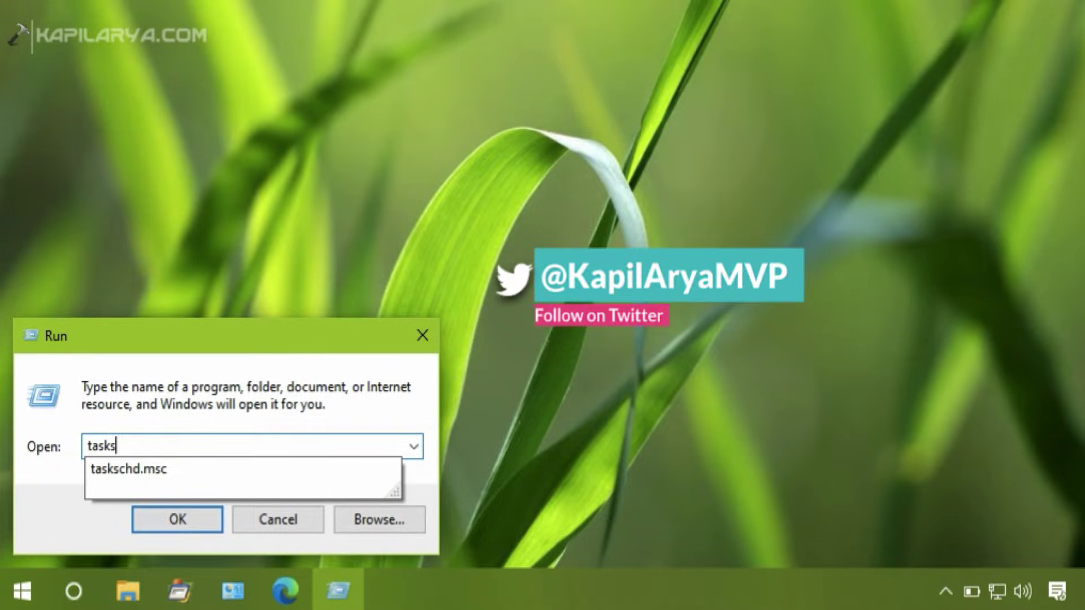
{"action": "type", "text": "chd."}
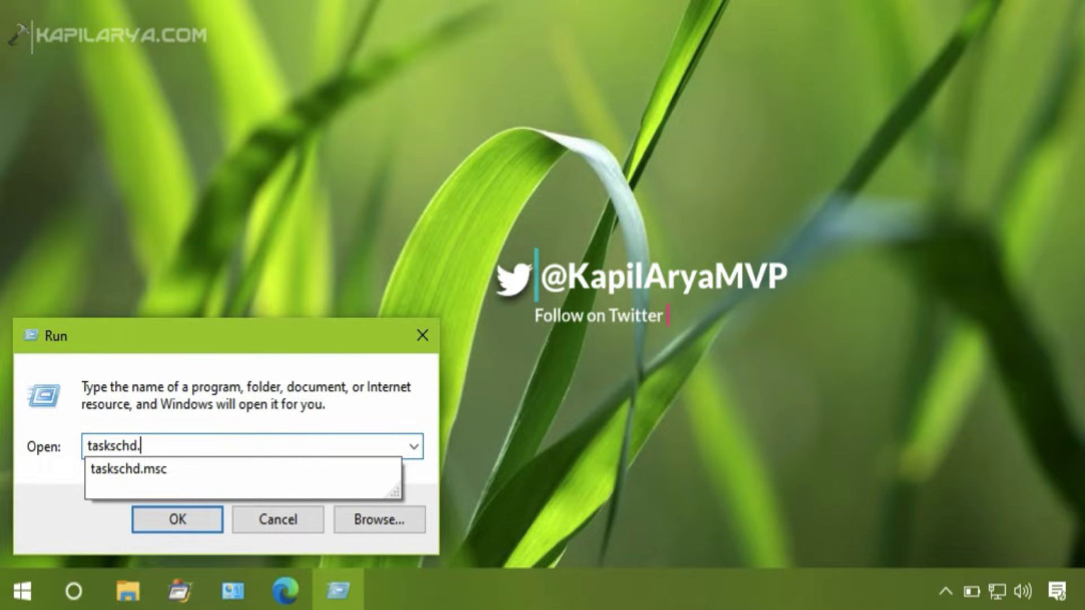
{"action": "type", "text": "msc"}
{"action": "key", "text": "Return"}
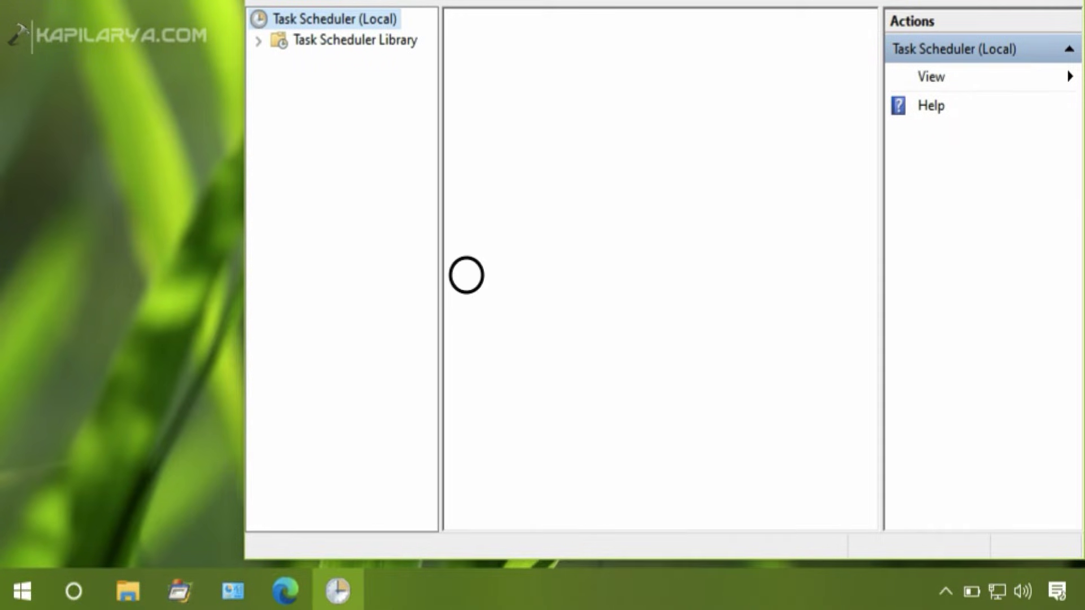
- Move the Task Scheduler window fully on screen and expand Task Scheduler Library
{"action": "left_click_drag", "start_coordinate": [562, 3], "coordinate": [510, 22]}
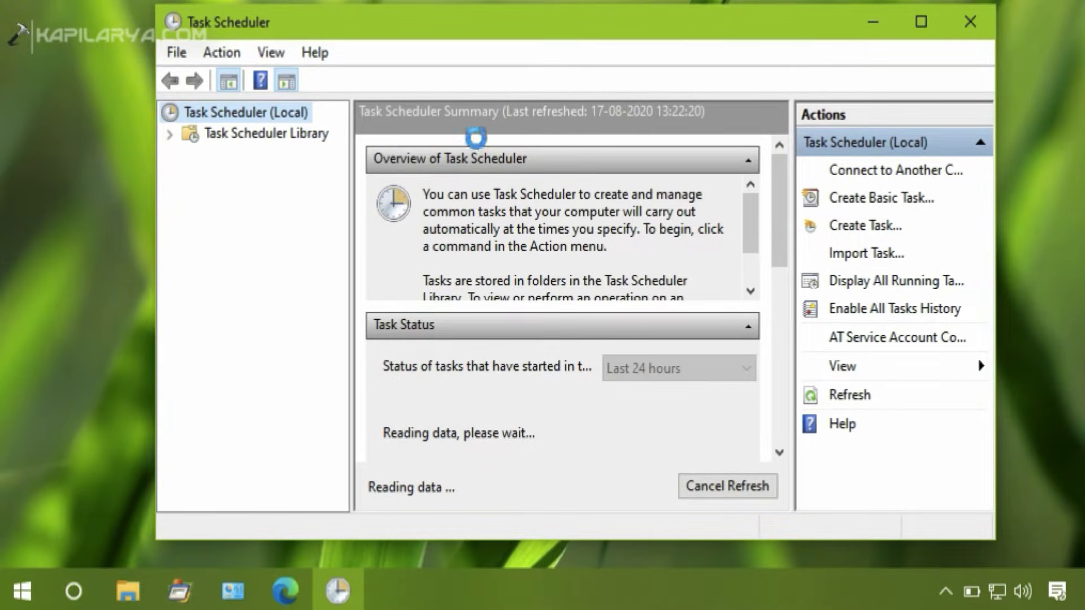
{"action": "left_click", "coordinate": [245, 134]}
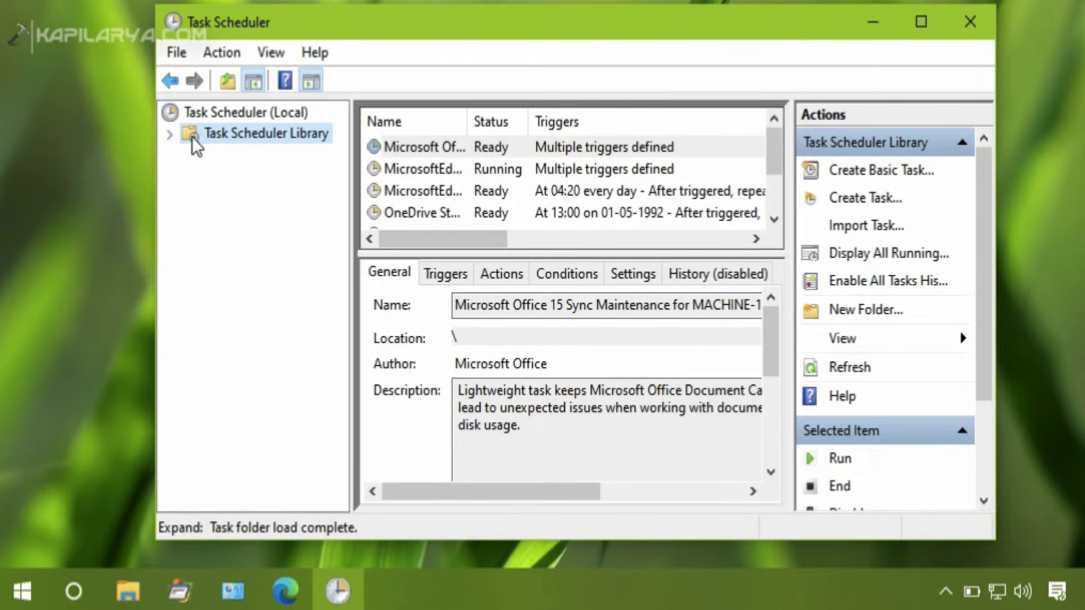
{"action": "left_click", "coordinate": [169, 134]}
- Expand Microsoft > Windows in the folder tree and select the Windows Defender folder
{"action": "double_click", "coordinate": [235, 176]}
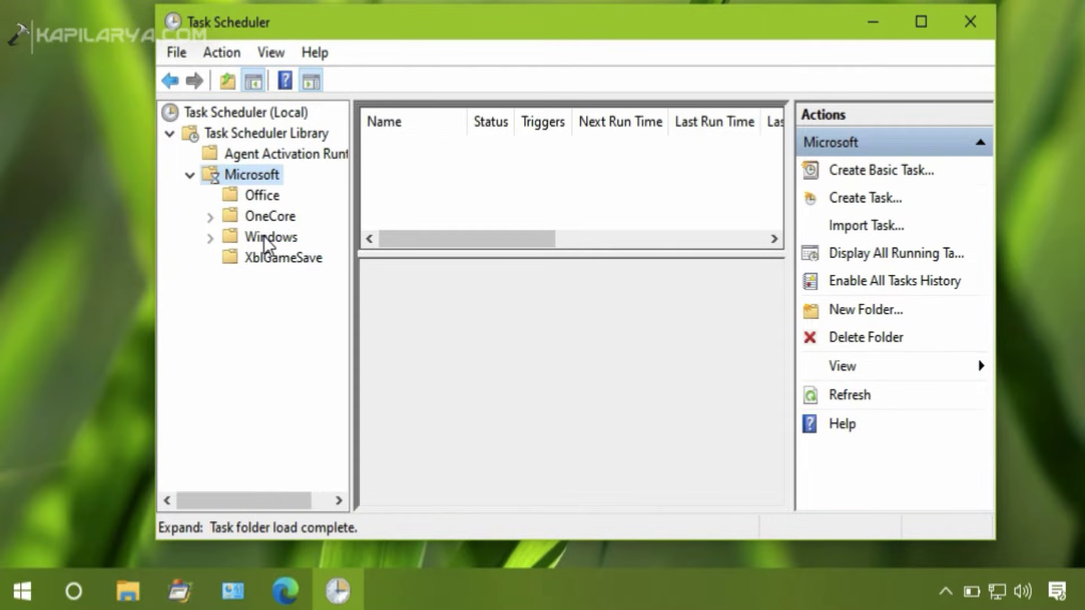
{"action": "double_click", "coordinate": [263, 235]}
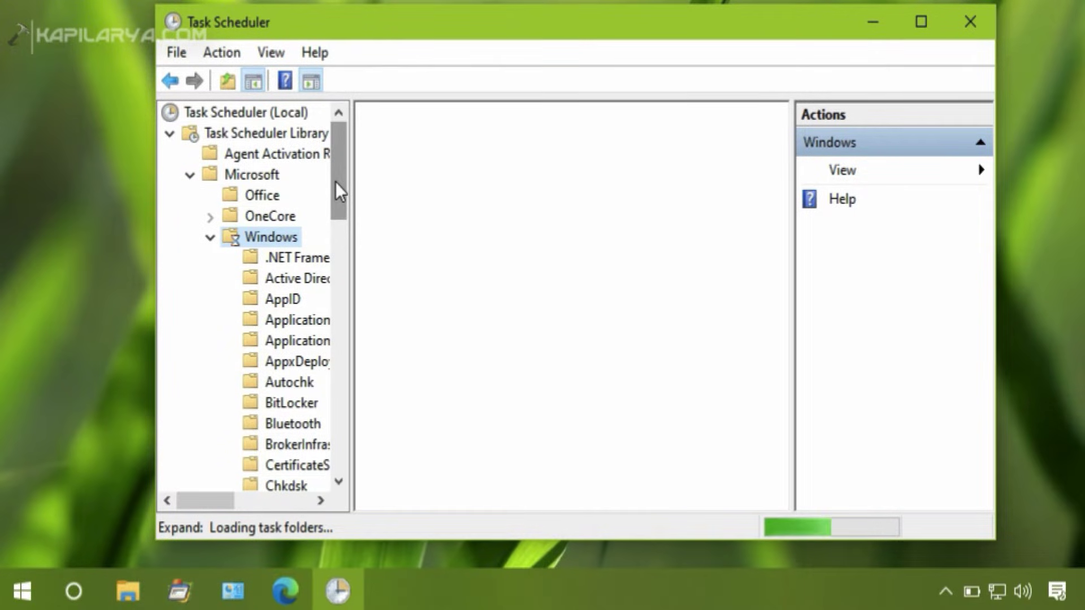
{"action": "left_click_drag", "start_coordinate": [335, 182], "coordinate": [337, 254]}
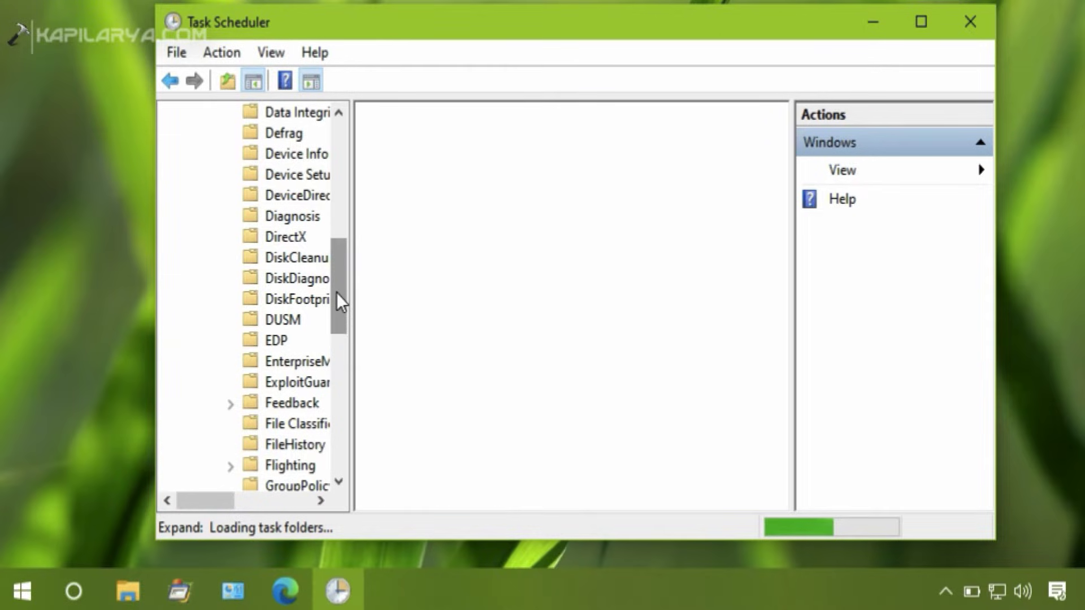
{"action": "left_click", "coordinate": [337, 392]}
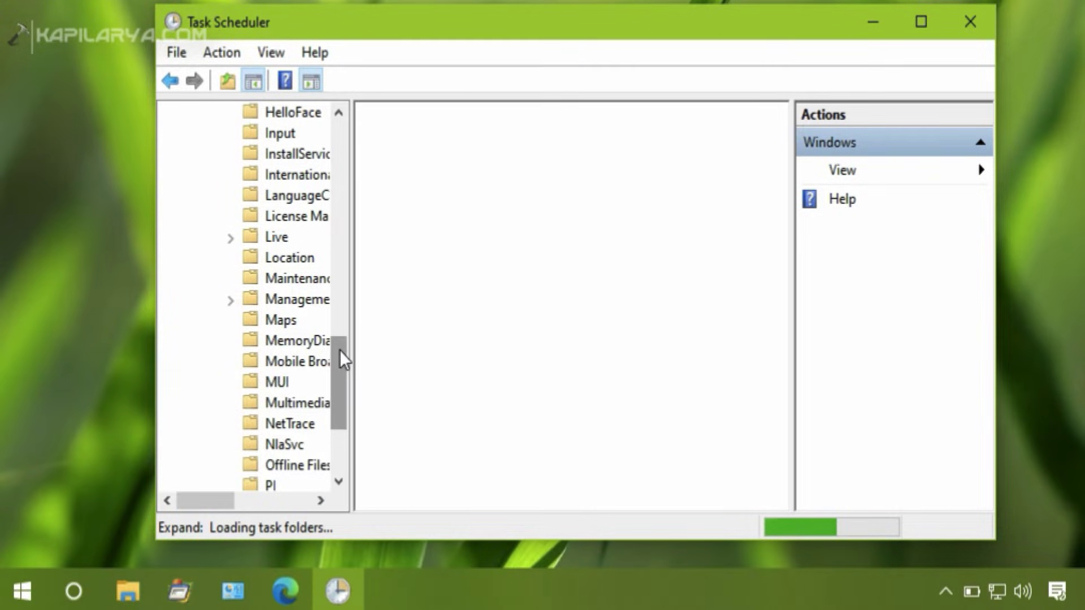
{"action": "left_click_drag", "start_coordinate": [340, 350], "coordinate": [343, 455]}
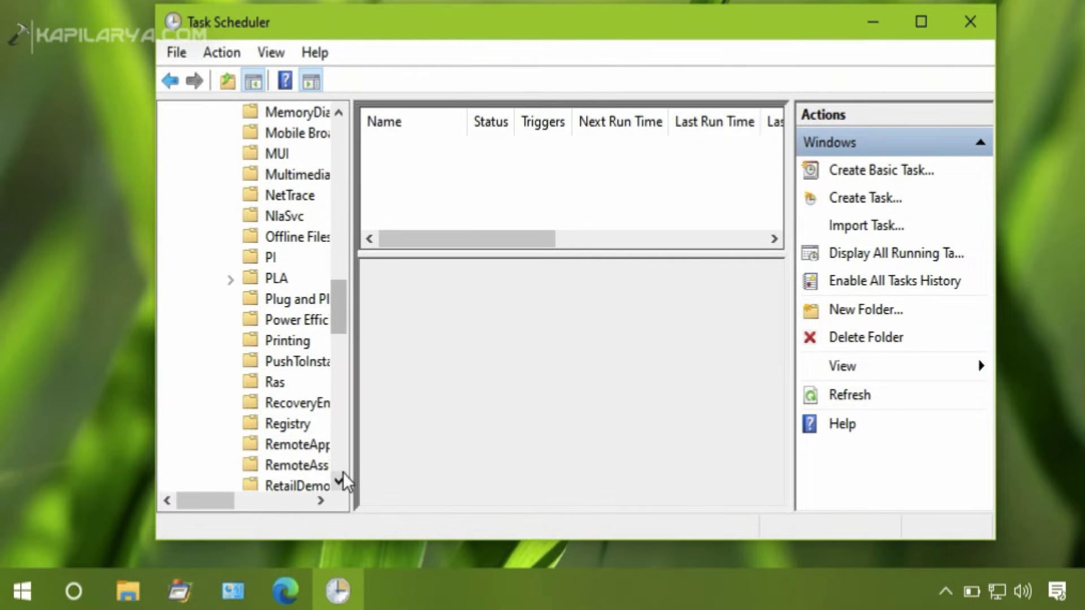
{"action": "left_click", "coordinate": [344, 472]}
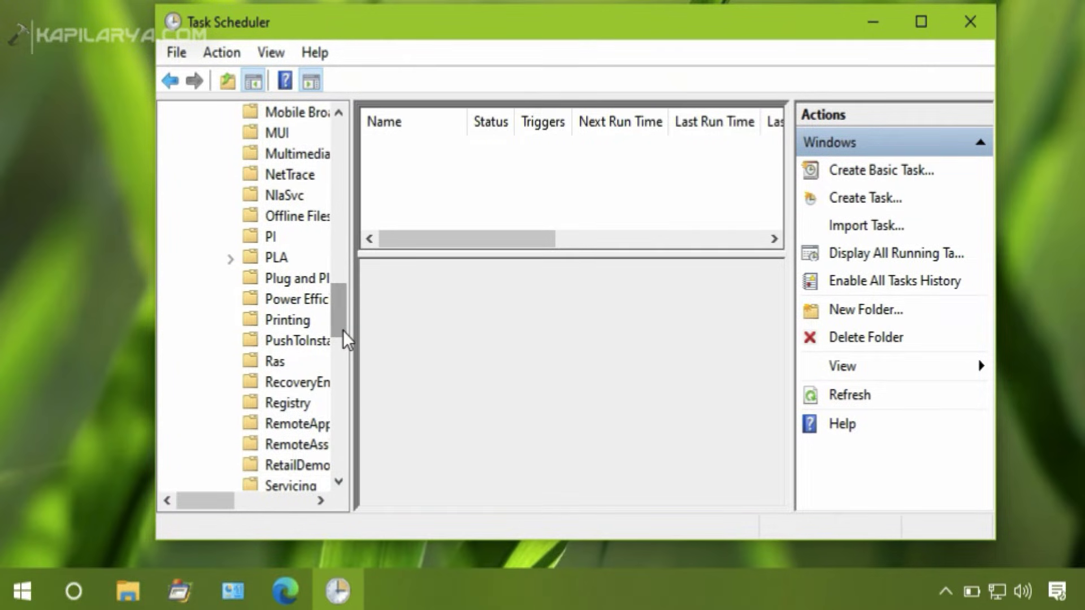
{"action": "left_click_drag", "start_coordinate": [341, 304], "coordinate": [341, 402]}
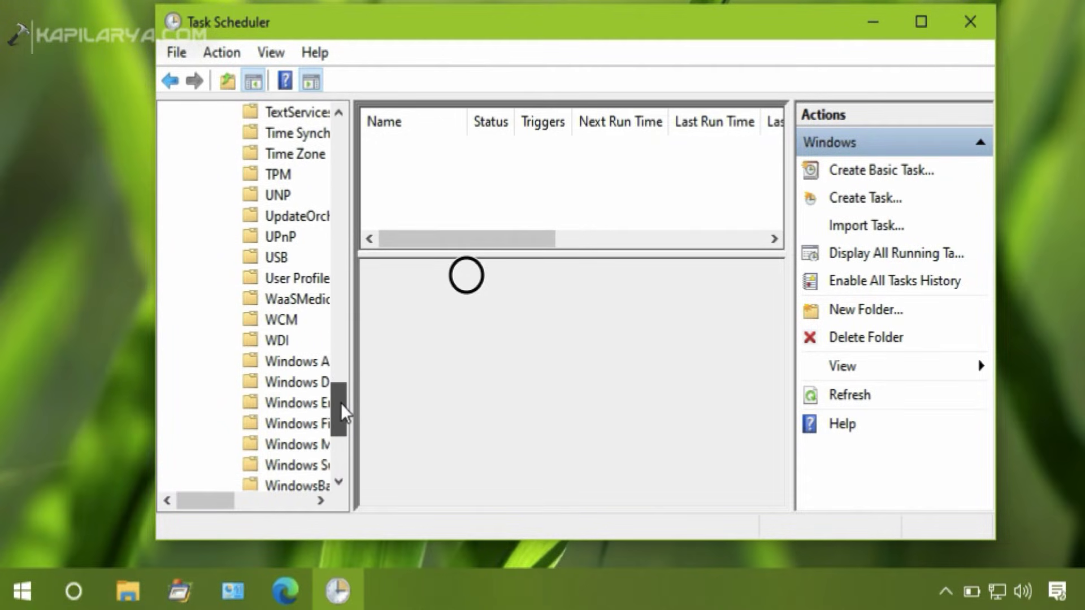
{"action": "left_click", "coordinate": [311, 384]}
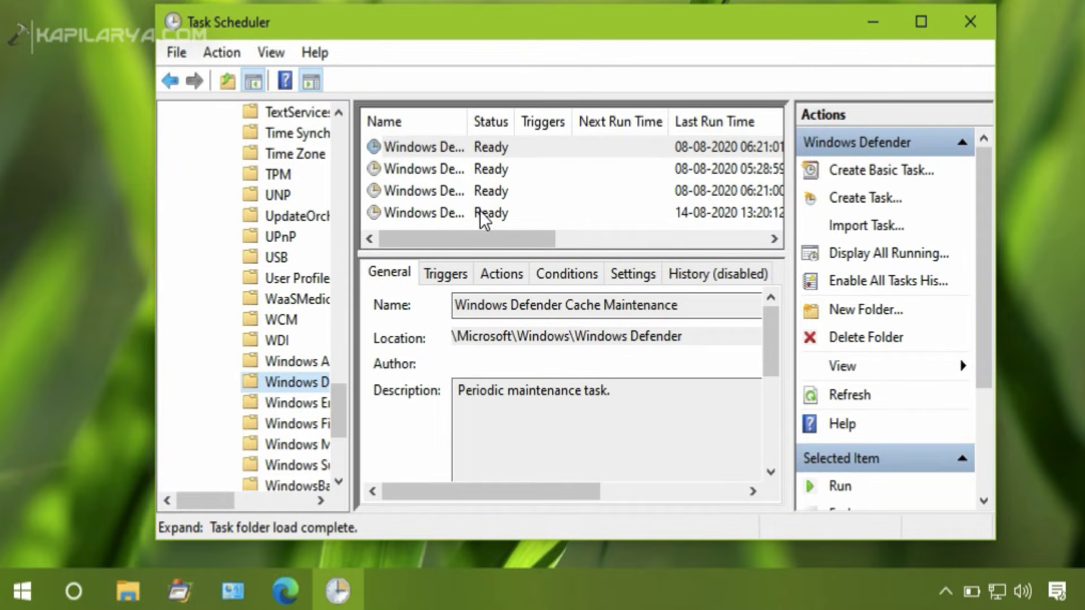
- Widen the Name column and open the Windows Defender Scheduled Scan task's properties
{"action": "left_click_drag", "start_coordinate": [467, 119], "coordinate": [607, 118]}
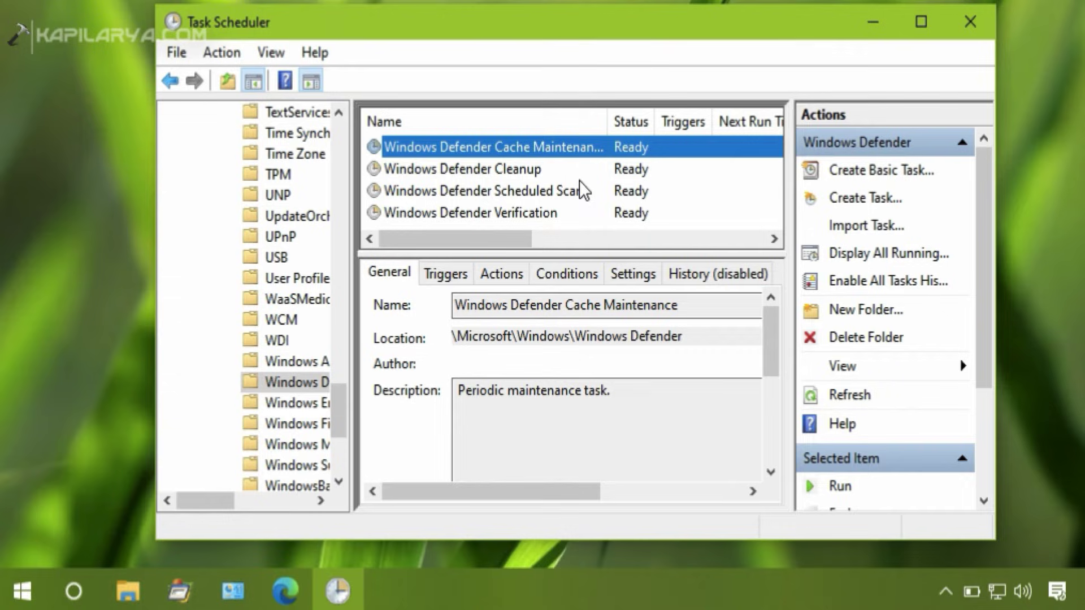
{"action": "left_click", "coordinate": [568, 194]}
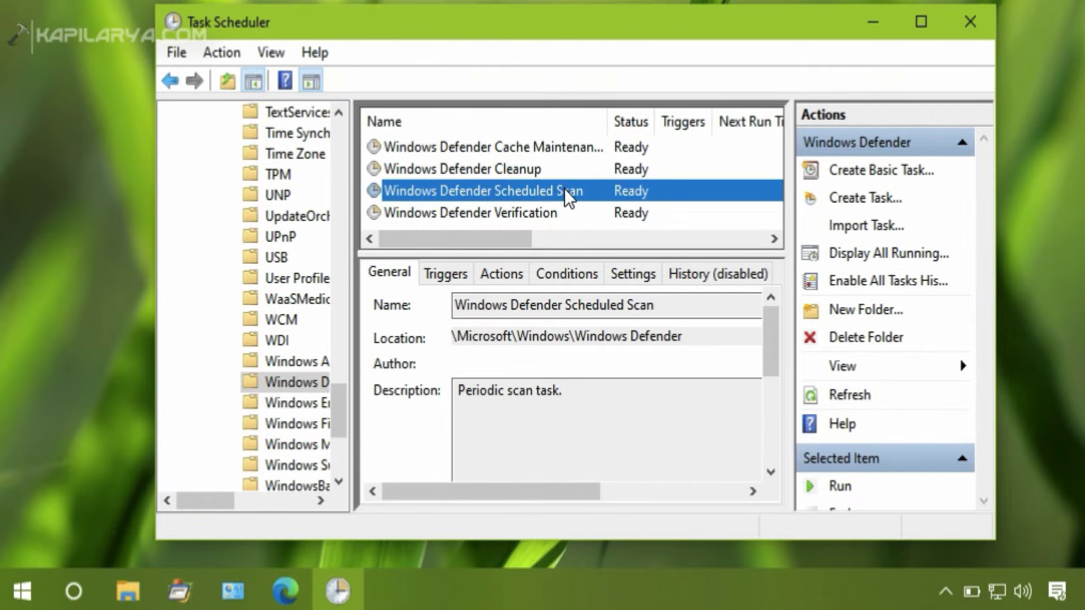
{"action": "double_click", "coordinate": [531, 197]}
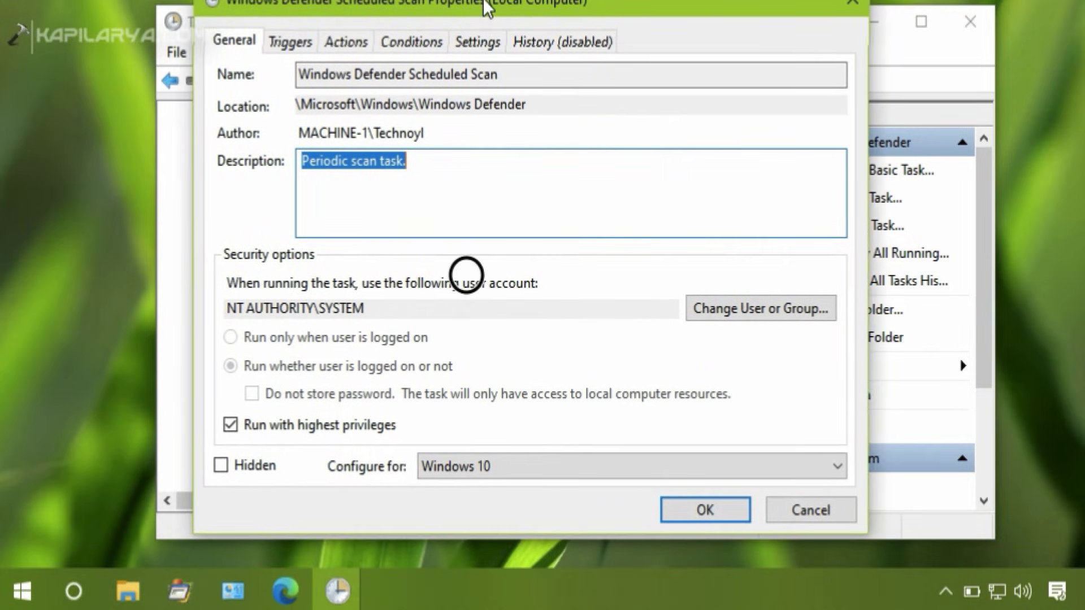
- Uncheck Run with highest privileges on the task's General tab
{"action": "left_click_drag", "start_coordinate": [485, 8], "coordinate": [490, 12]}
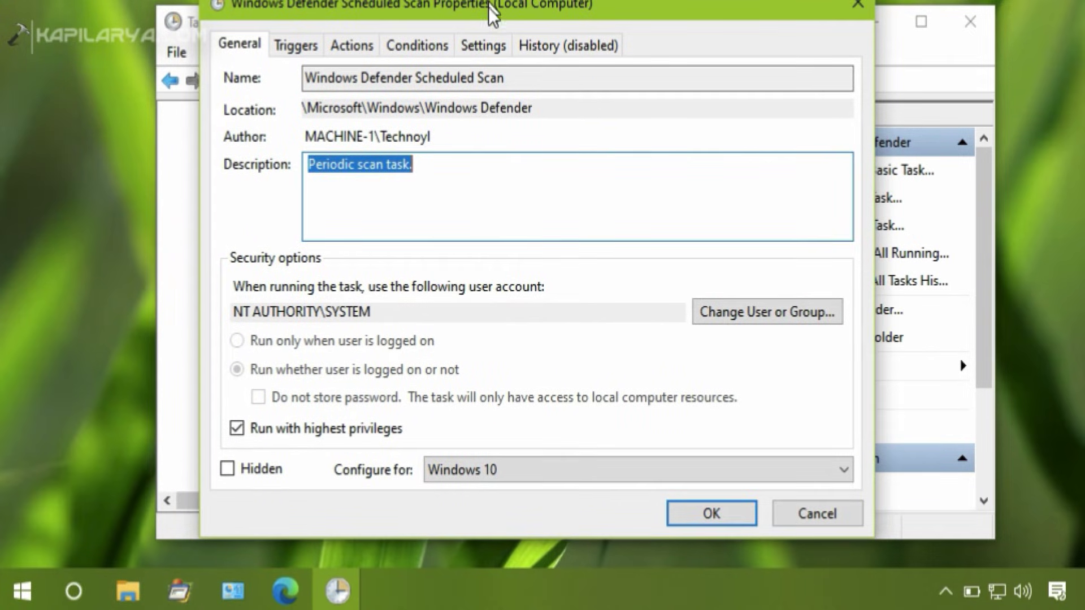
{"action": "left_click", "coordinate": [256, 430]}
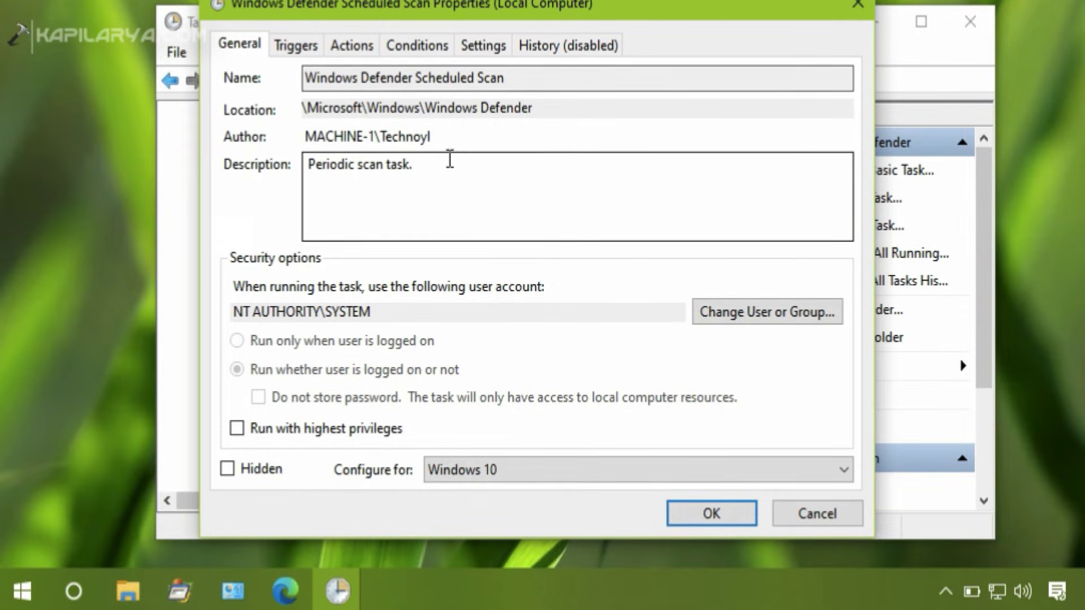
- Clear the 'Start only if on AC power' condition and save with OK
{"action": "left_click", "coordinate": [363, 45]}
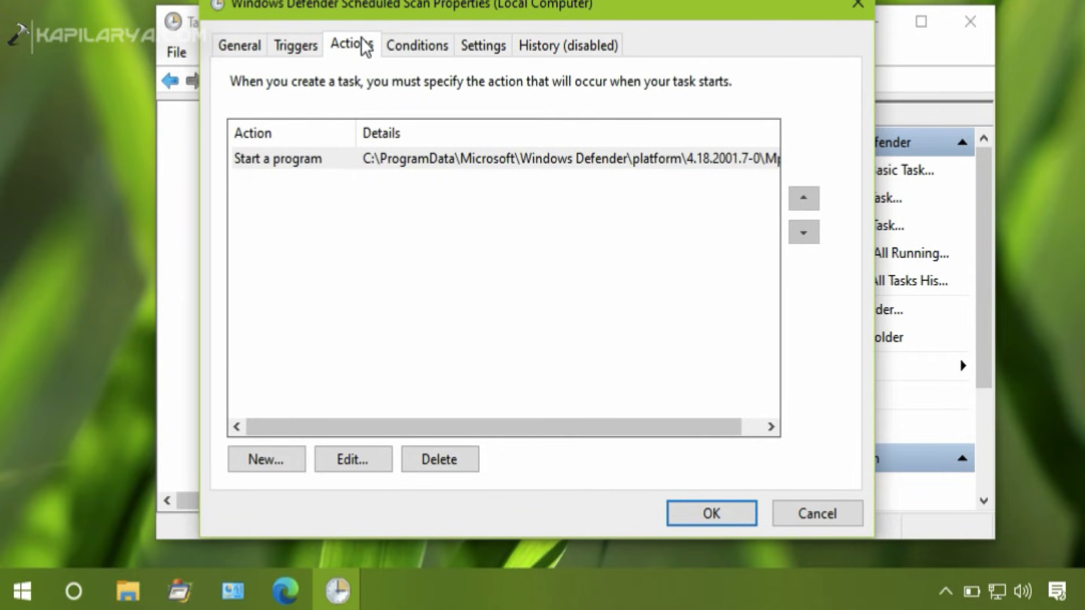
{"action": "left_click", "coordinate": [412, 47]}
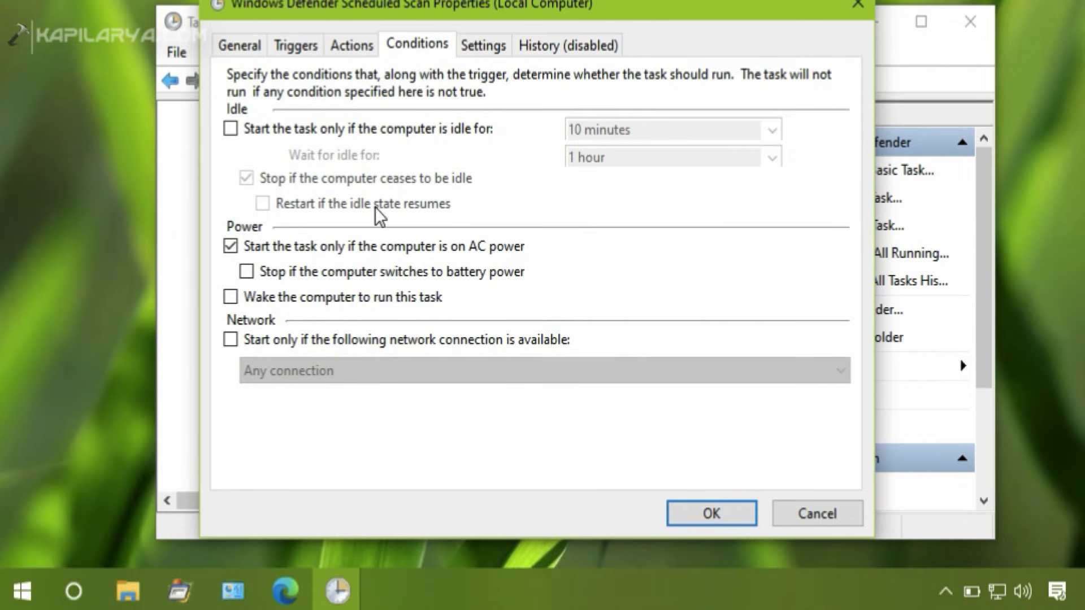
{"action": "left_click", "coordinate": [338, 249]}
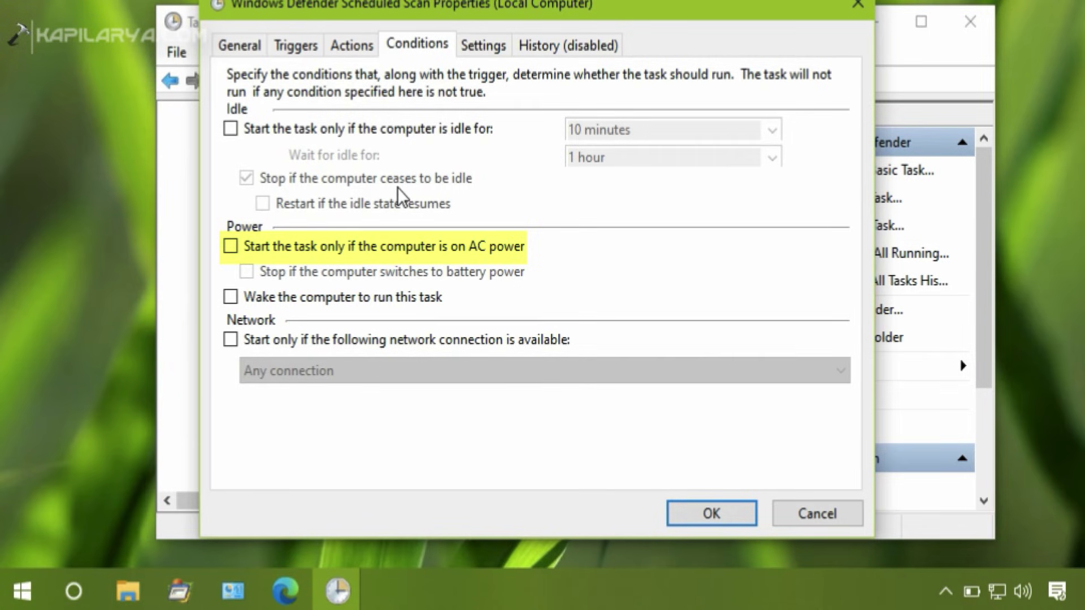
{"action": "left_click", "coordinate": [696, 514]}
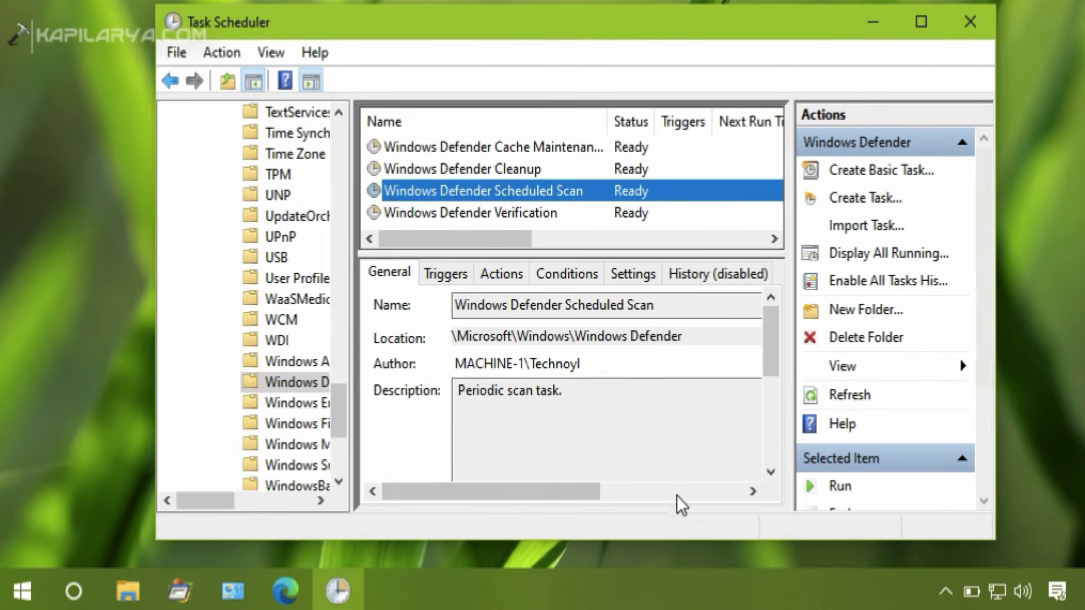